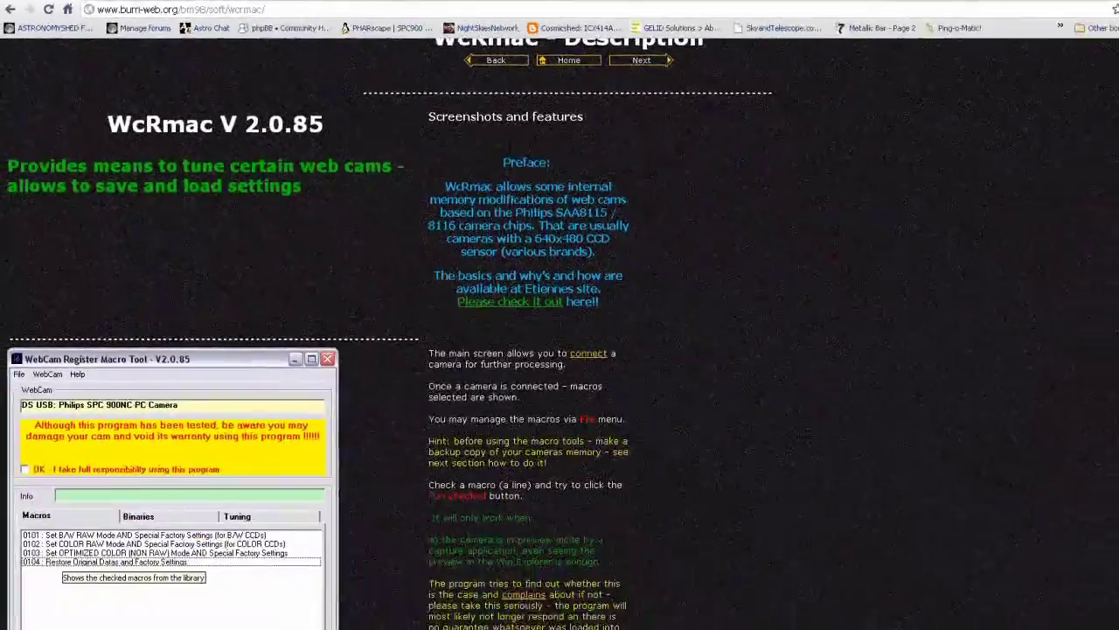
# Review the feature descriptions and screenshots on the WcRmac and WcCtrl web pages.
pyautogui.scroll(-5, 1108, 226)
pyautogui.scroll(-5, 1108, 225)
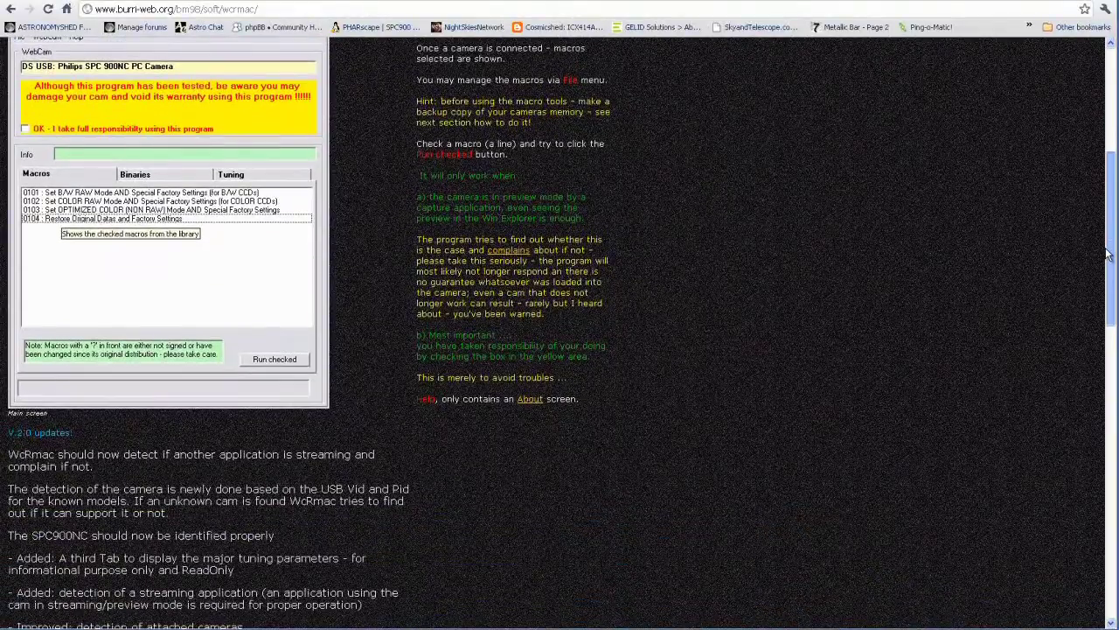
pyautogui.scroll(-8, 1107, 461)
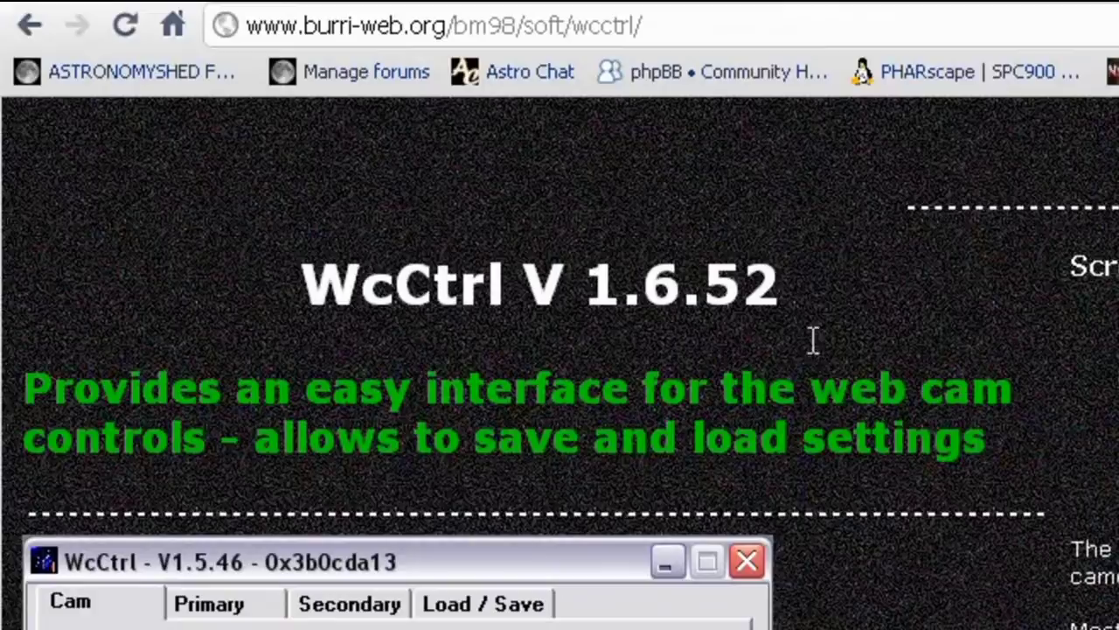
pyautogui.scroll(-15, 827, 307)
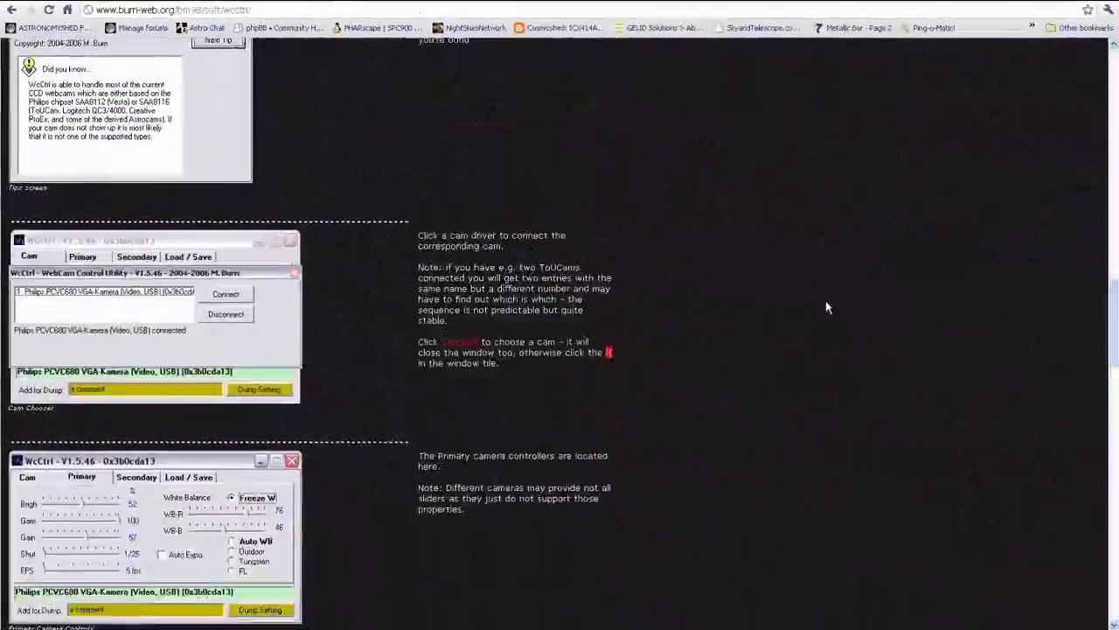
pyautogui.scroll(-20, 827, 307)
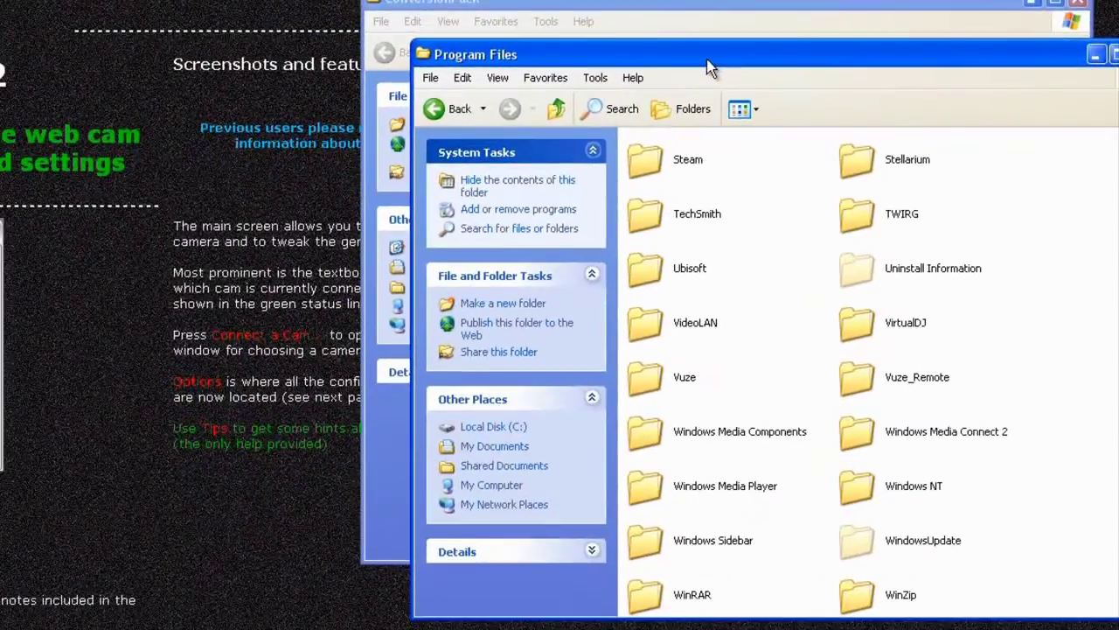
# Examine the BIN files in the 8116 folder inside WcRmac's binary folder and close the open folder windows.
pyautogui.moveTo(708, 69); pyautogui.dragTo(512, 42)
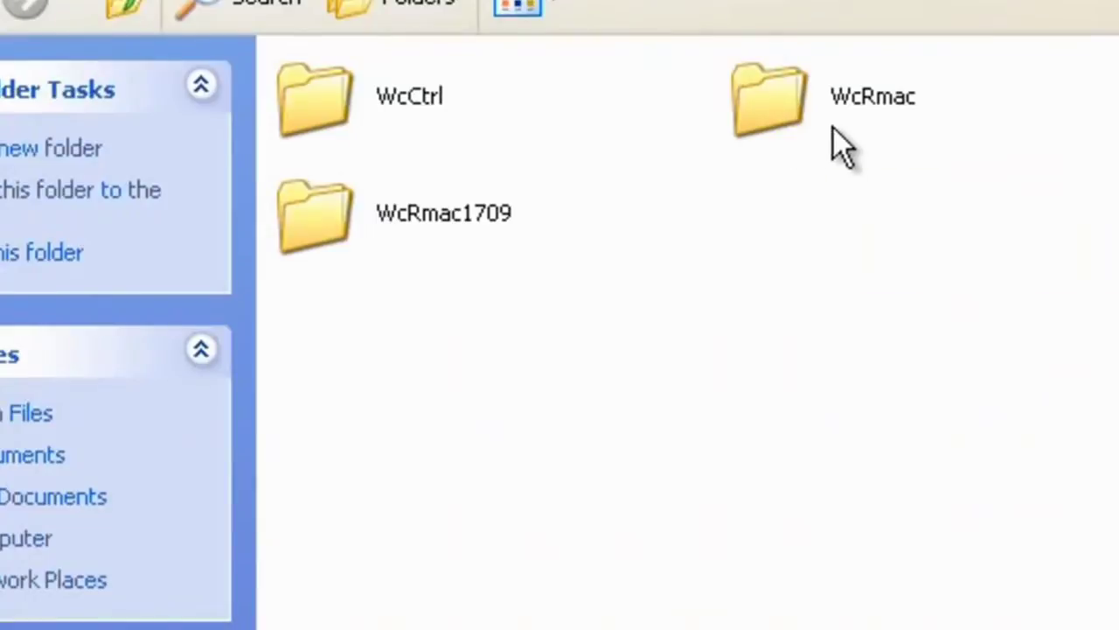
pyautogui.doubleClick(775, 105)
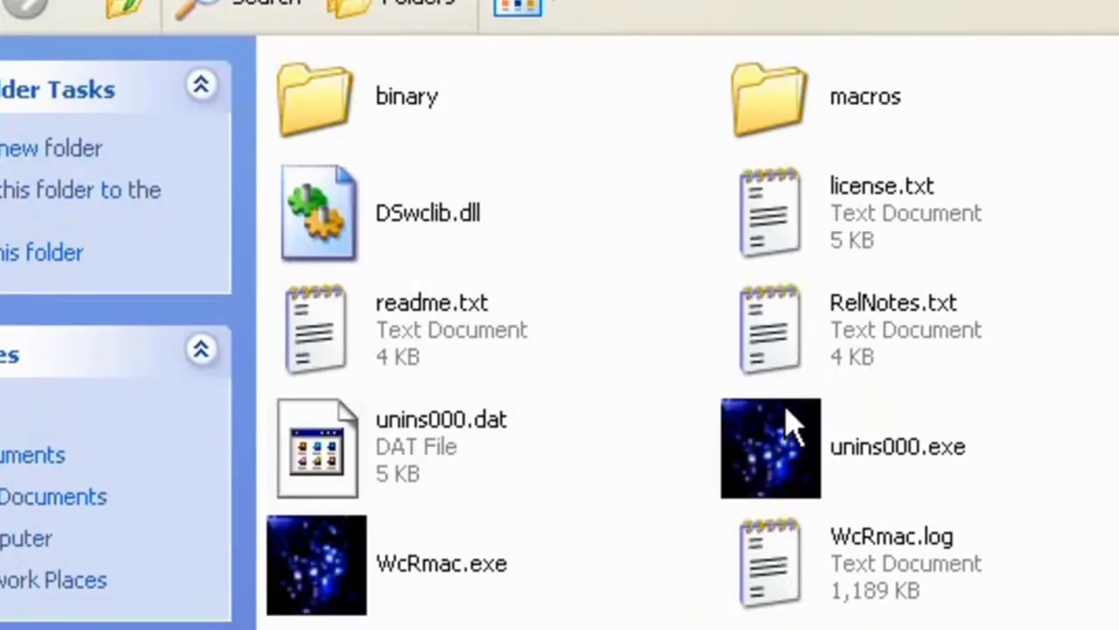
pyautogui.doubleClick(322, 115)
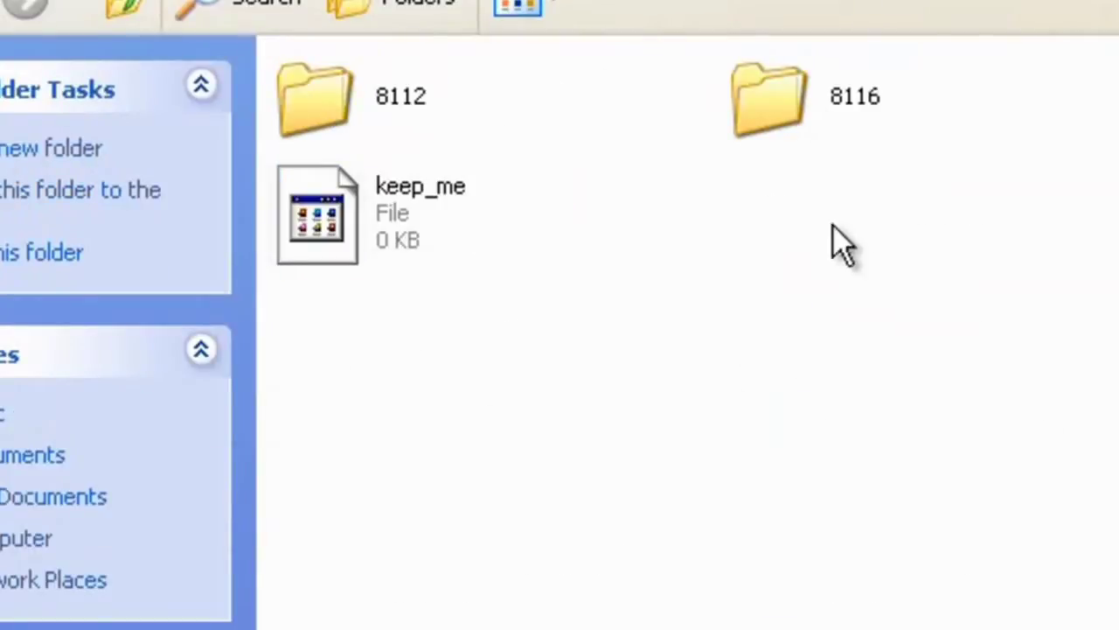
pyautogui.click(783, 104)
pyautogui.doubleClick(783, 103)
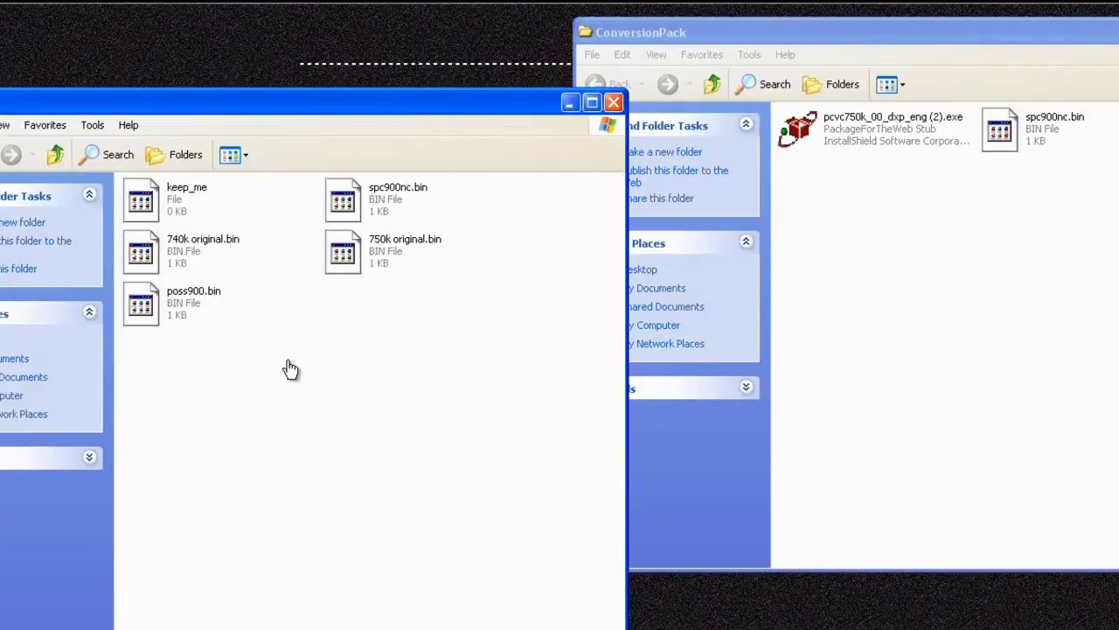
pyautogui.click(614, 103)
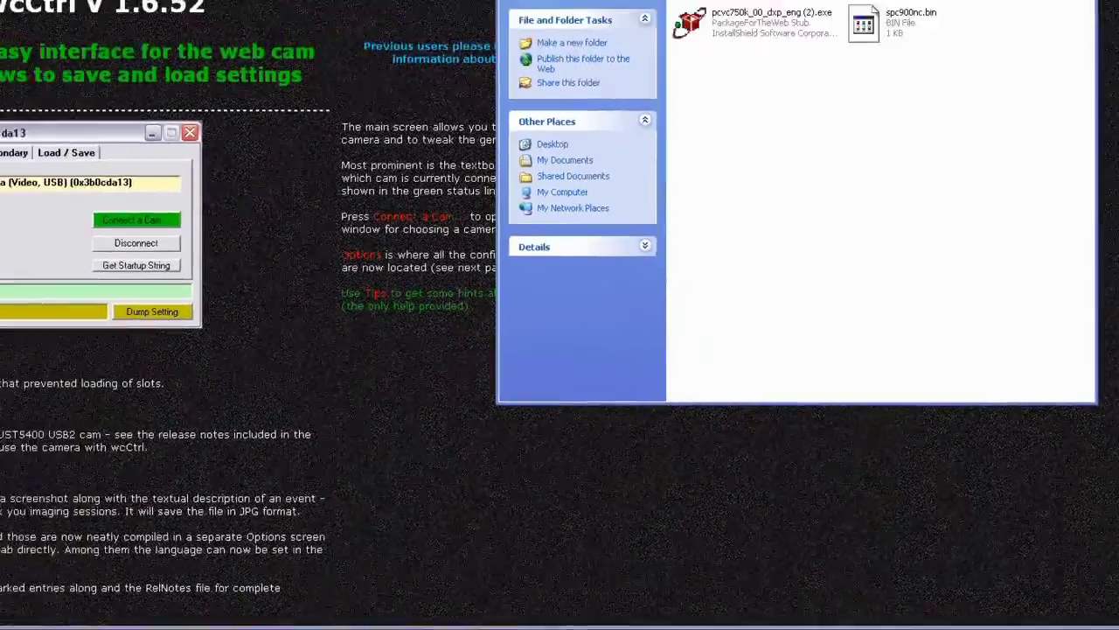
pyautogui.click(1088, 38)
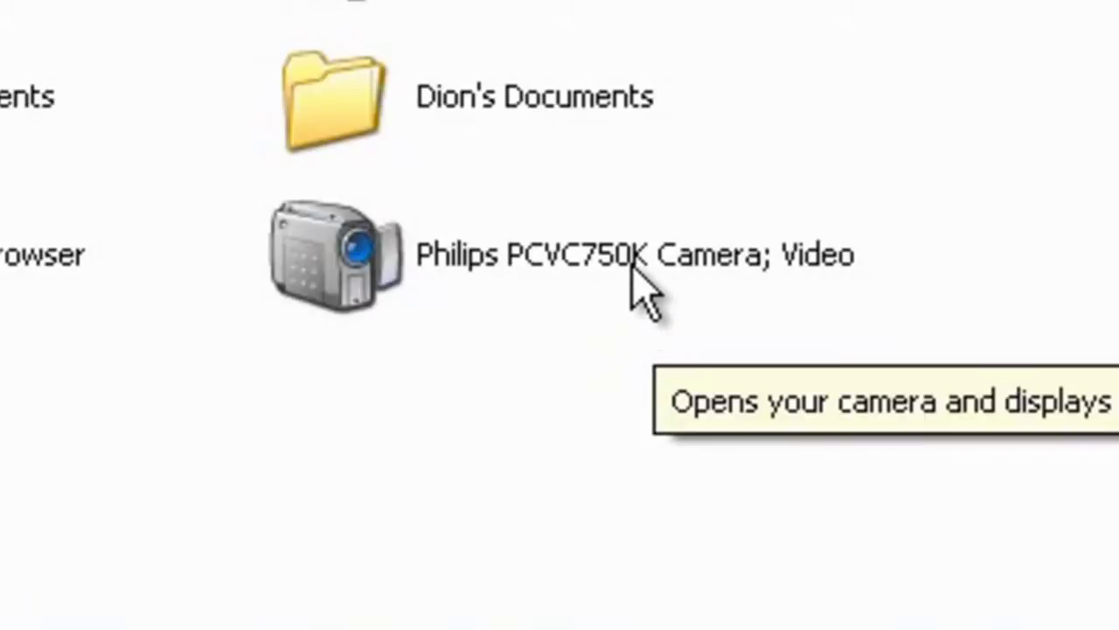
# Open the Philips PCVC750K camera's live preview and accept full responsibility for using the WebCam Register Macro Tool.
pyautogui.doubleClick(347, 269)
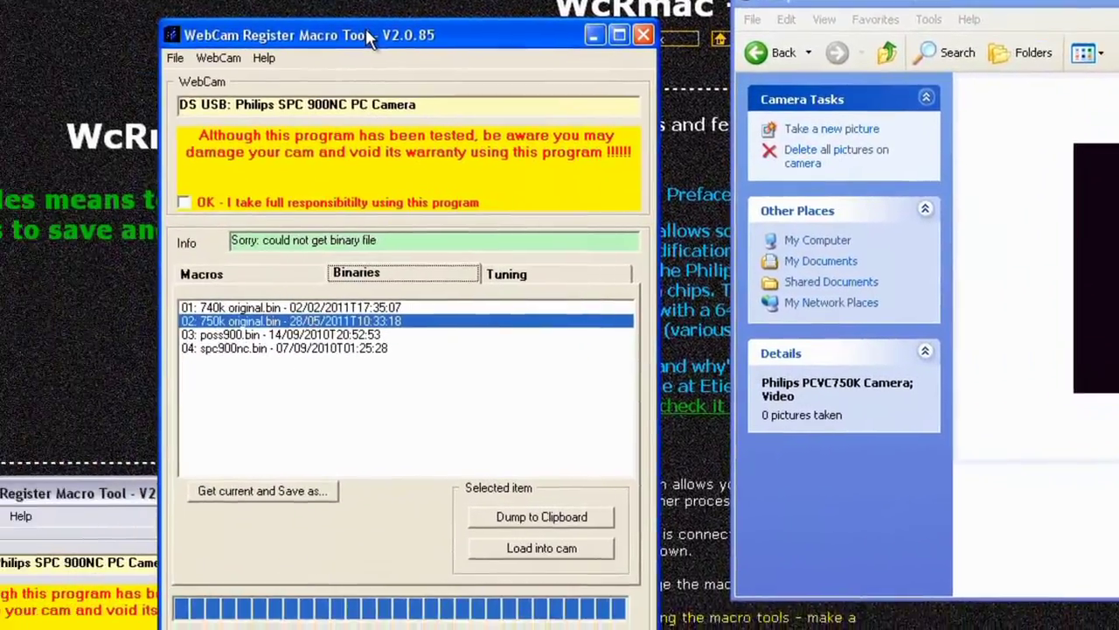
pyautogui.moveTo(365, 28); pyautogui.dragTo(417, 43)
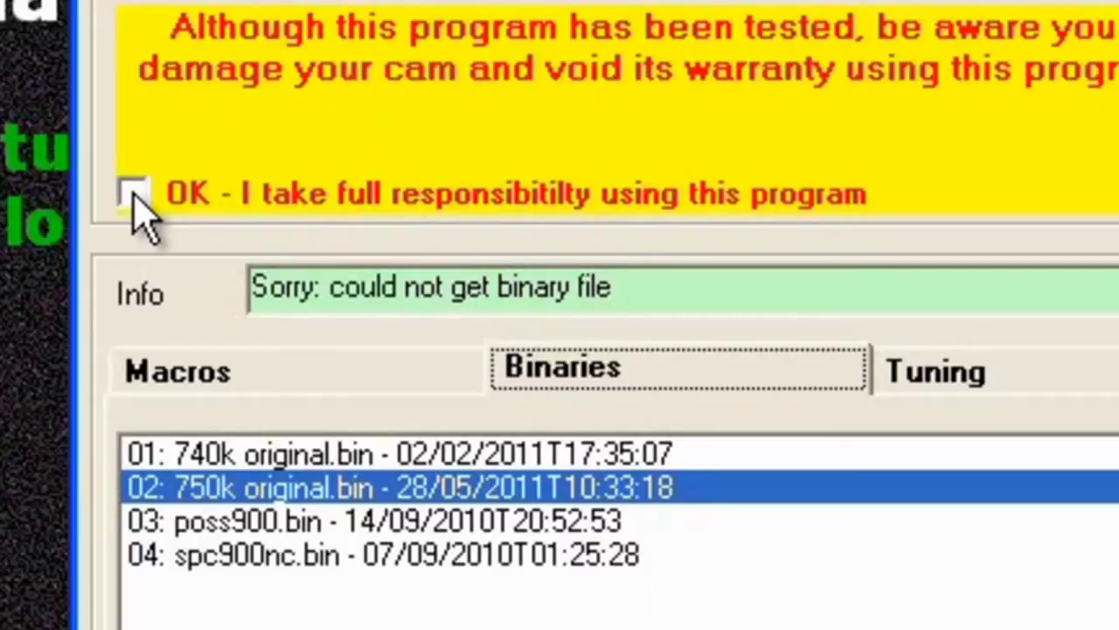
pyautogui.click(133, 195)
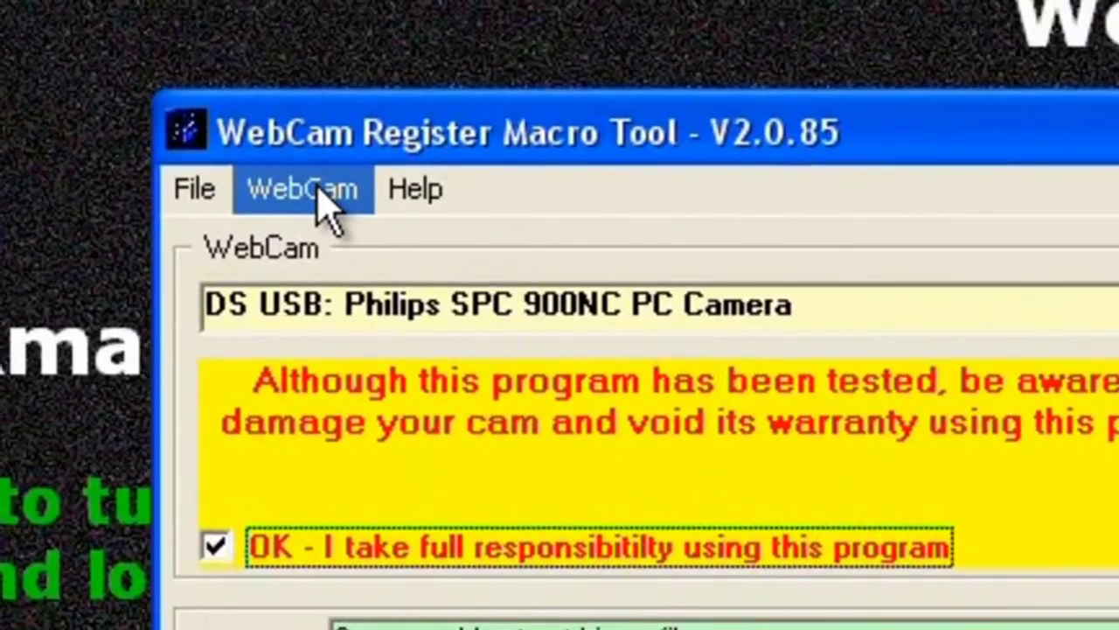
# Connect the macro tool to the Philips PCVC750K camera through the DS interface.
pyautogui.click(317, 191)
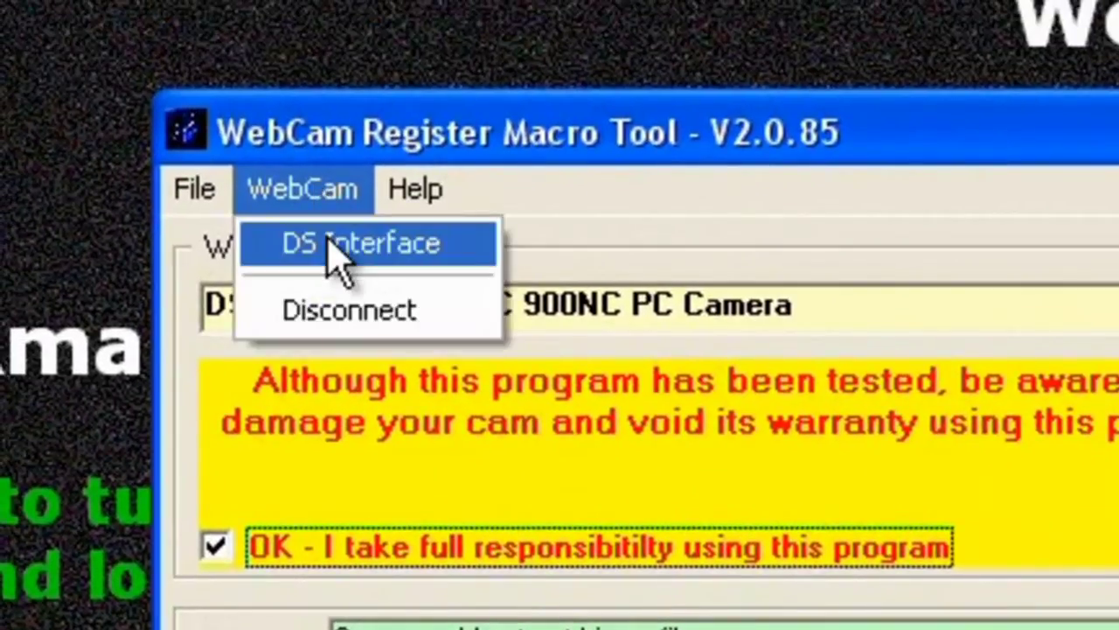
pyautogui.click(335, 248)
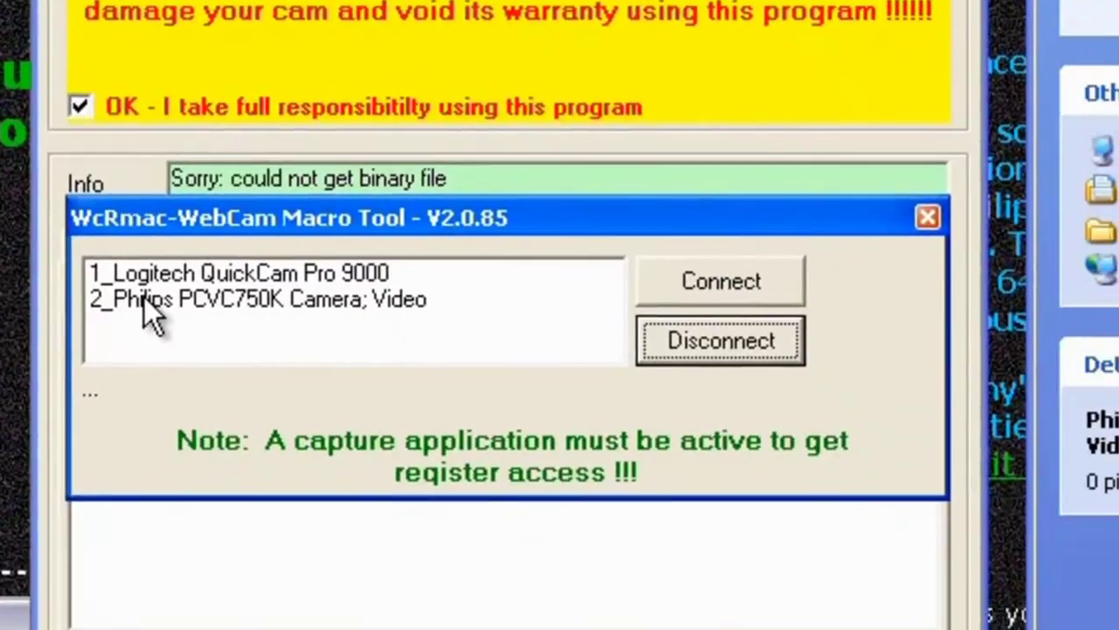
pyautogui.click(279, 306)
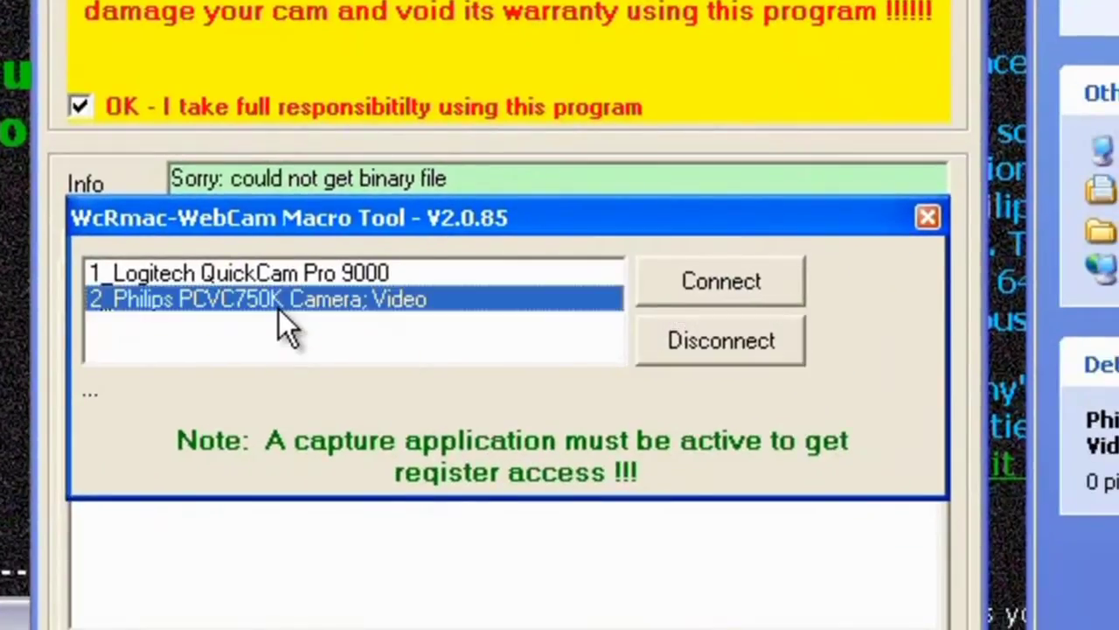
pyautogui.click(734, 282)
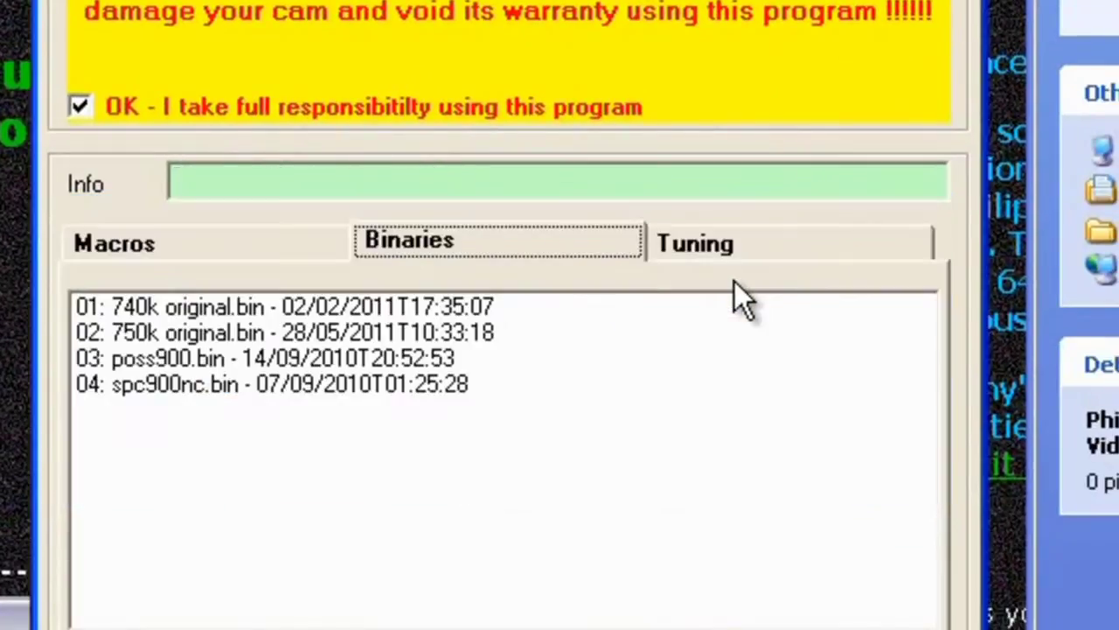
# Load the spc900nc.bin binary into the connected camera, confirming the load and dismissing the completion message.
pyautogui.click(181, 386)
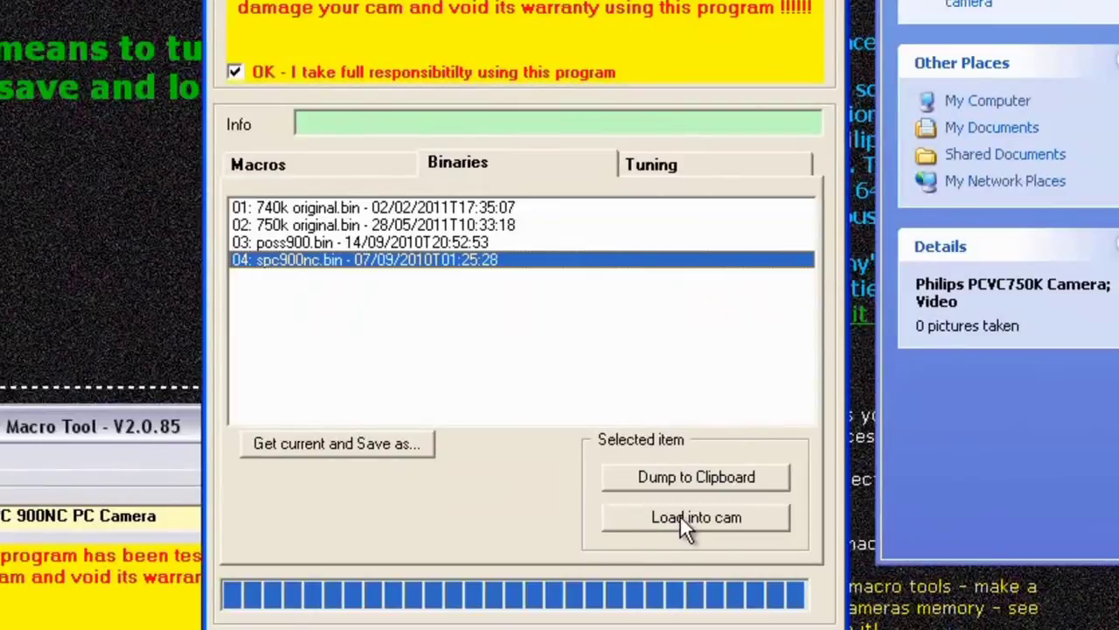
pyautogui.click(683, 514)
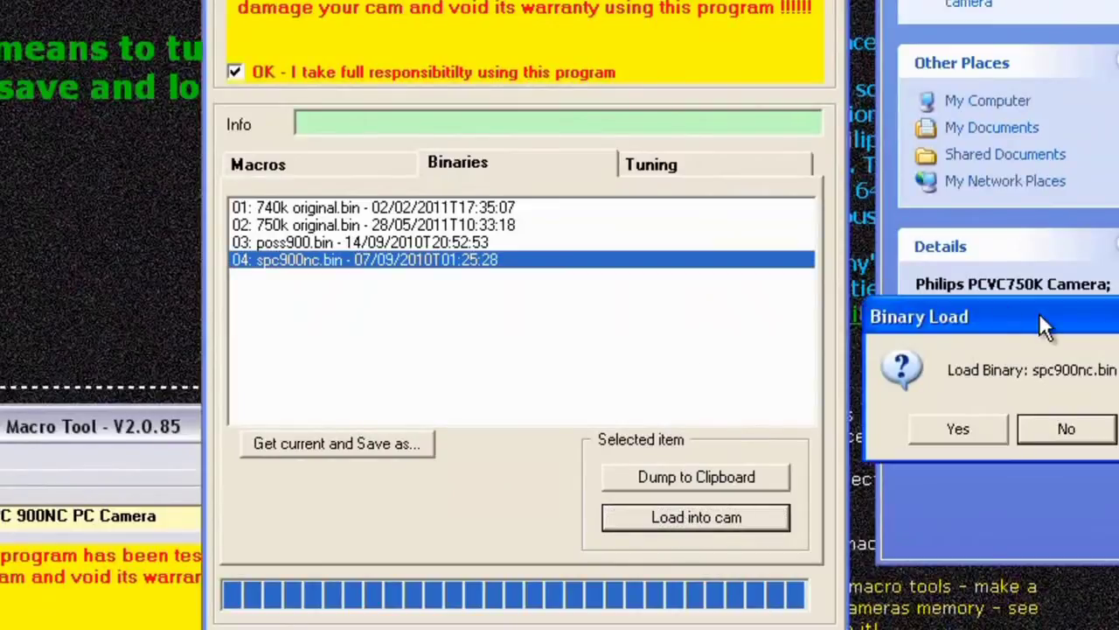
pyautogui.moveTo(1025, 329); pyautogui.dragTo(827, 319)
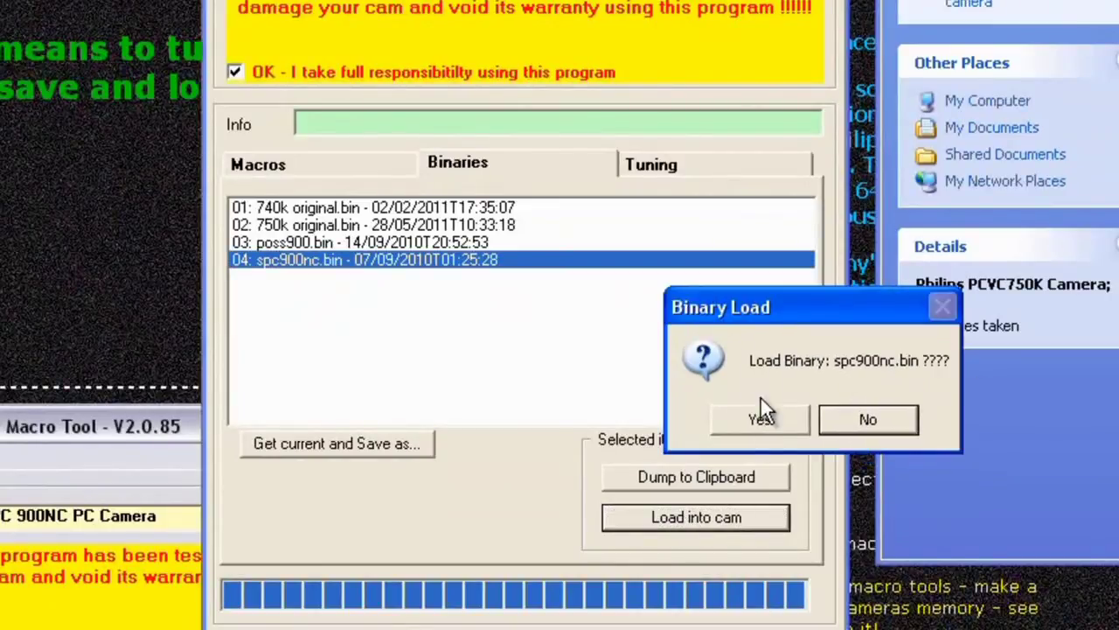
pyautogui.click(759, 420)
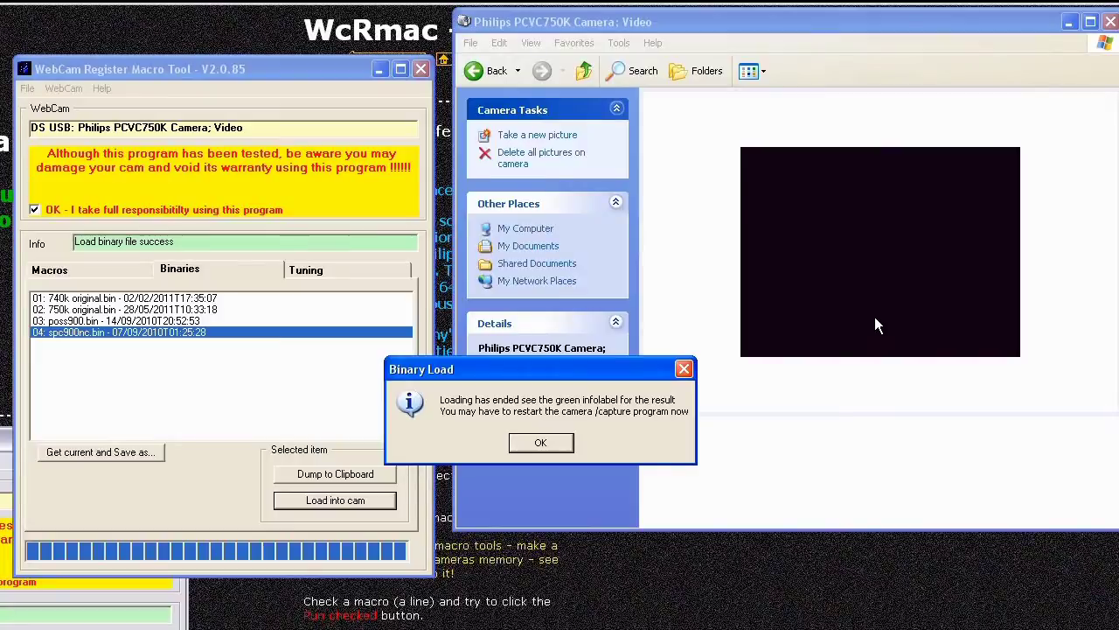
pyautogui.click(537, 444)
pyautogui.click(542, 443)
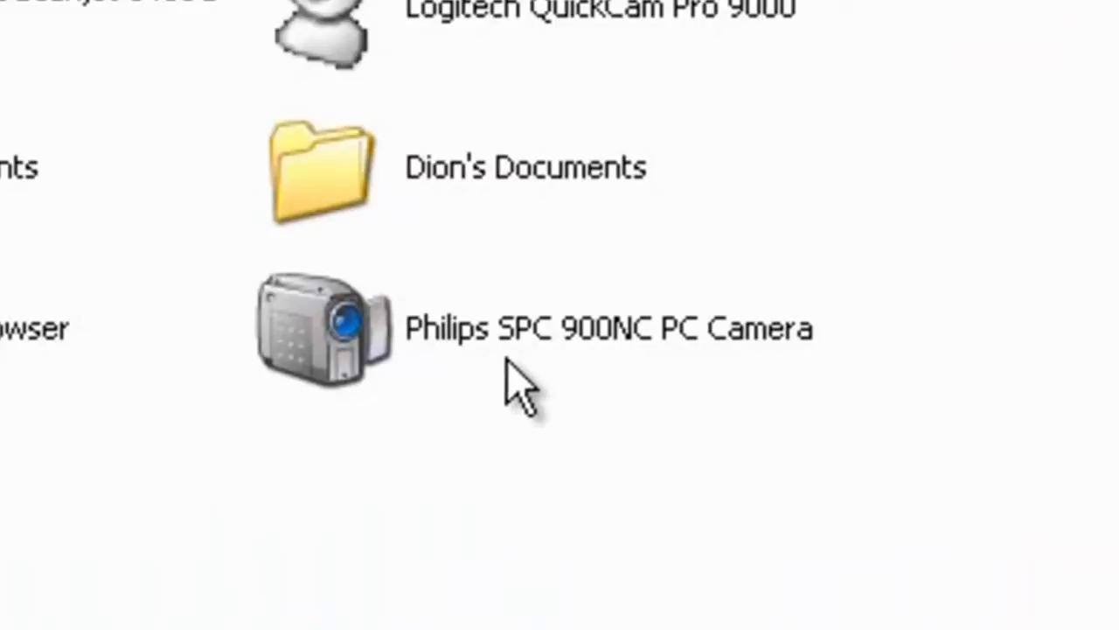
# Open the Philips SPC 900NC PC Camera's live preview and connect the macro tool to that camera through the DS interface.
pyautogui.doubleClick(328, 341)
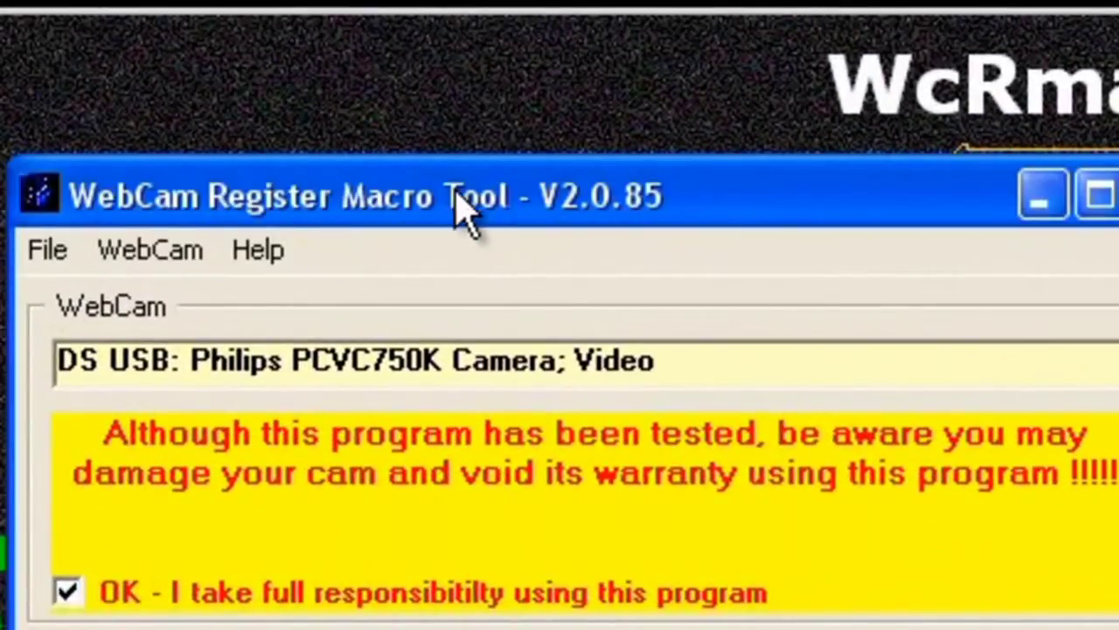
pyautogui.click(160, 261)
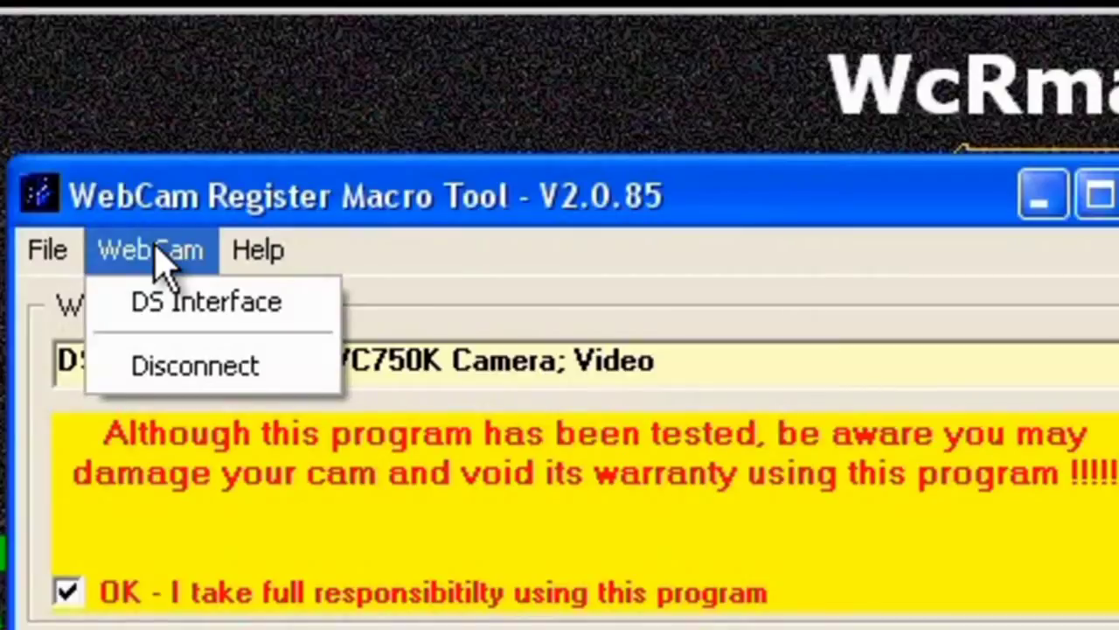
pyautogui.click(170, 308)
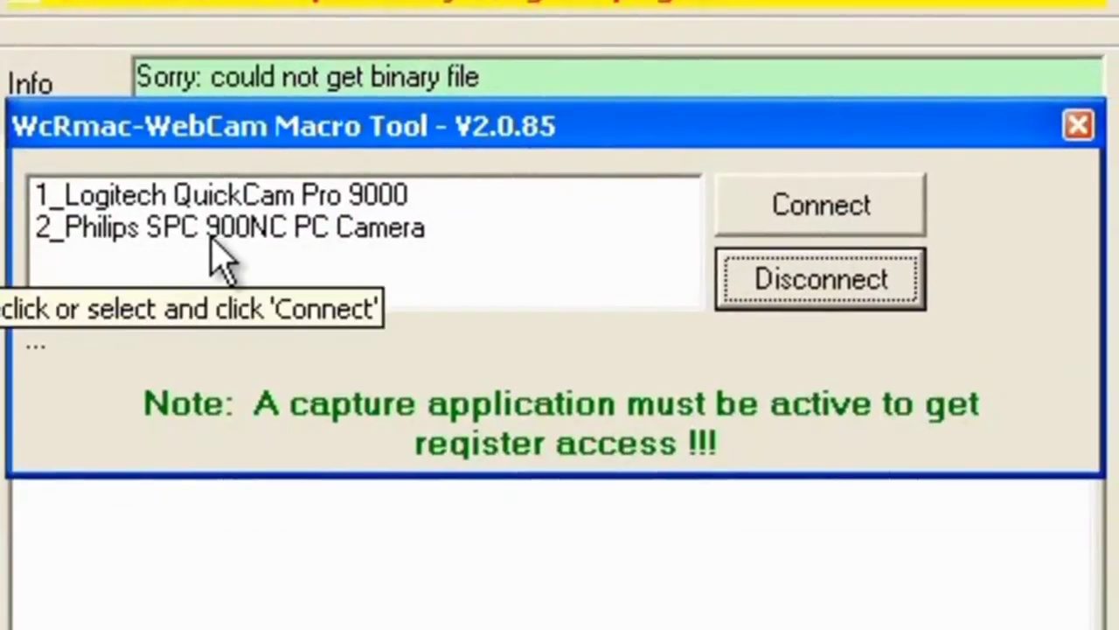
pyautogui.click(210, 235)
pyautogui.click(800, 206)
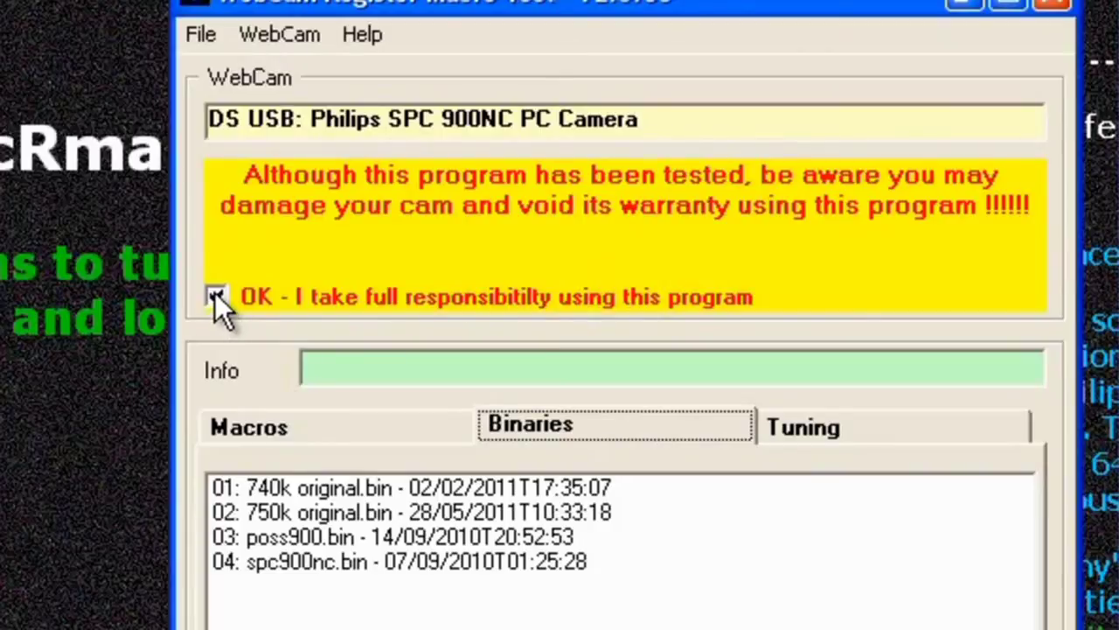
# Write macro 0103, Set OPTIMIZED COLOR (NON RAW) Mode AND Special Factory Settings, to the camera.
pyautogui.click(306, 422)
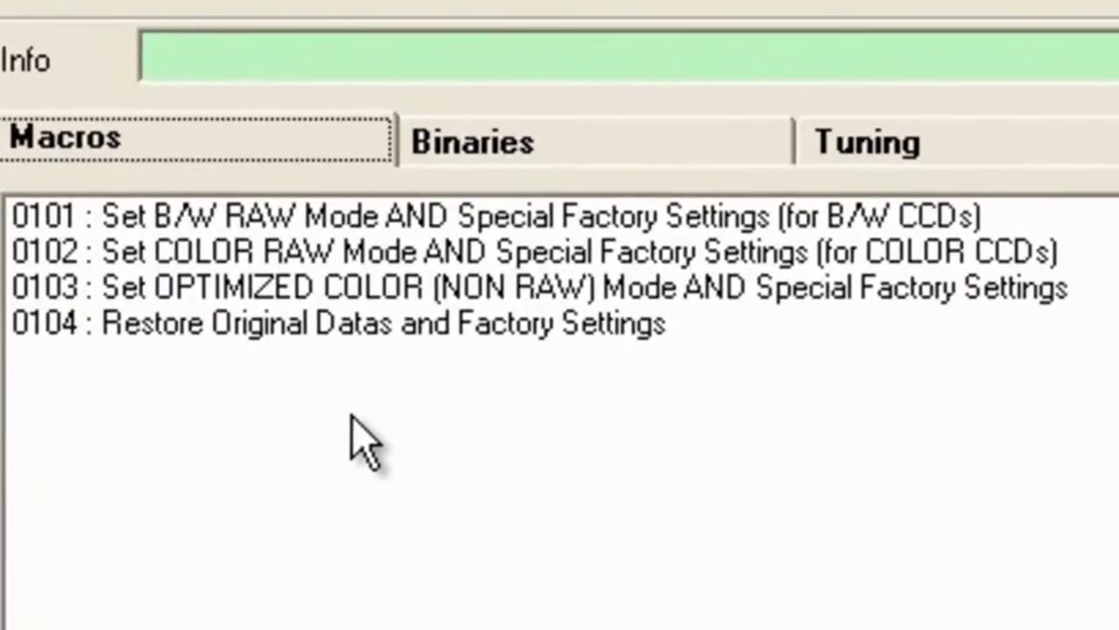
pyautogui.click(249, 297)
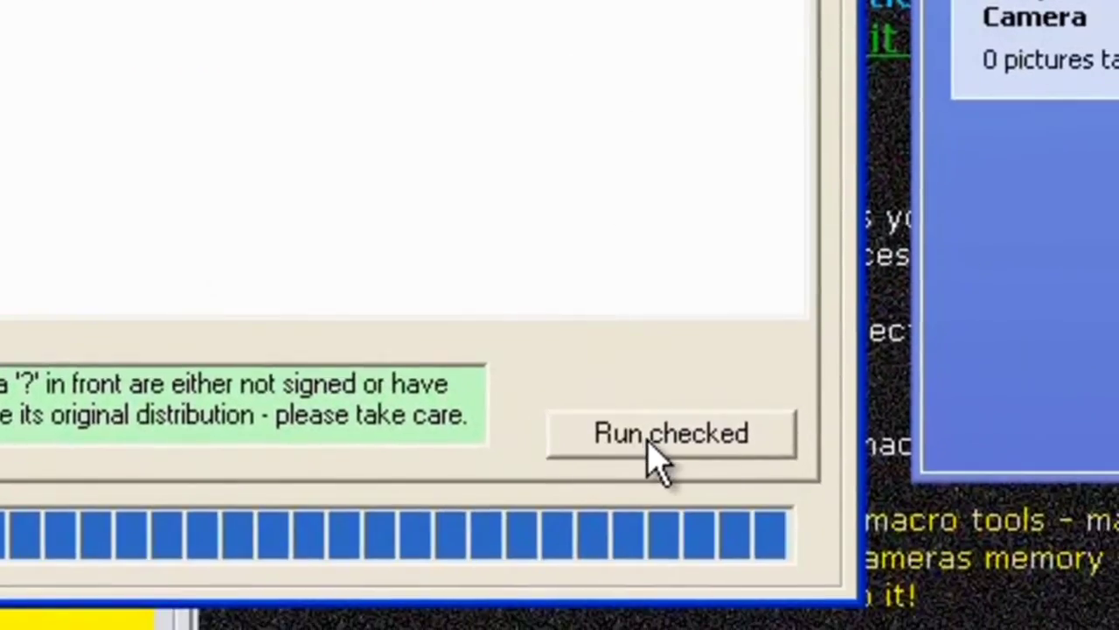
pyautogui.click(644, 454)
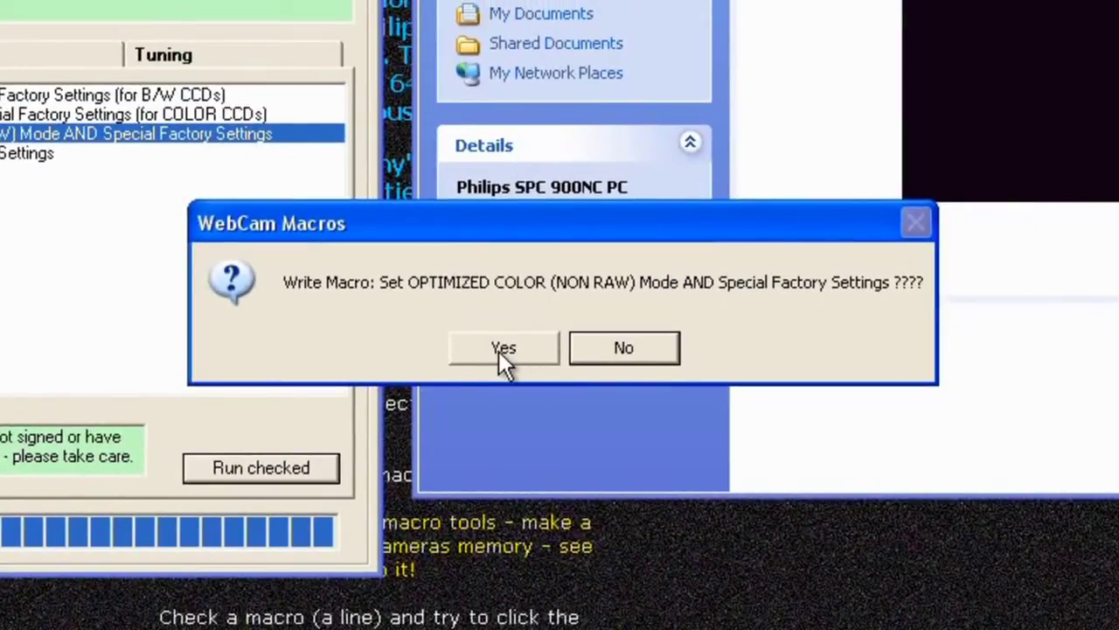
pyautogui.click(504, 349)
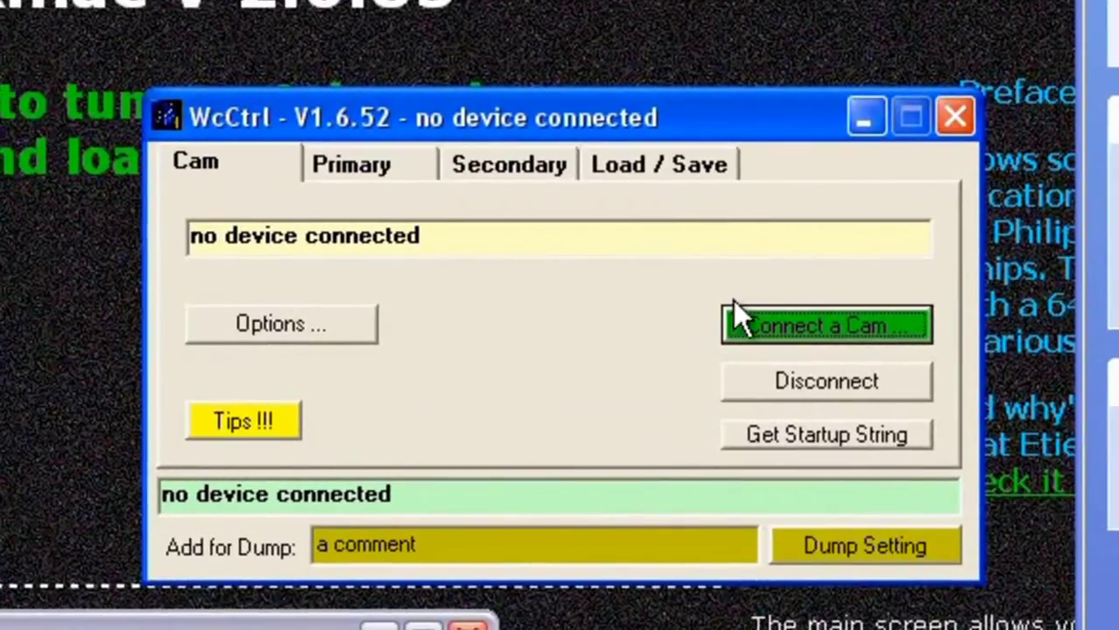
# Connect WcCtrl to the Philips SPC 900NC PC Camera and move its window over beside the camera preview.
pyautogui.click(799, 318)
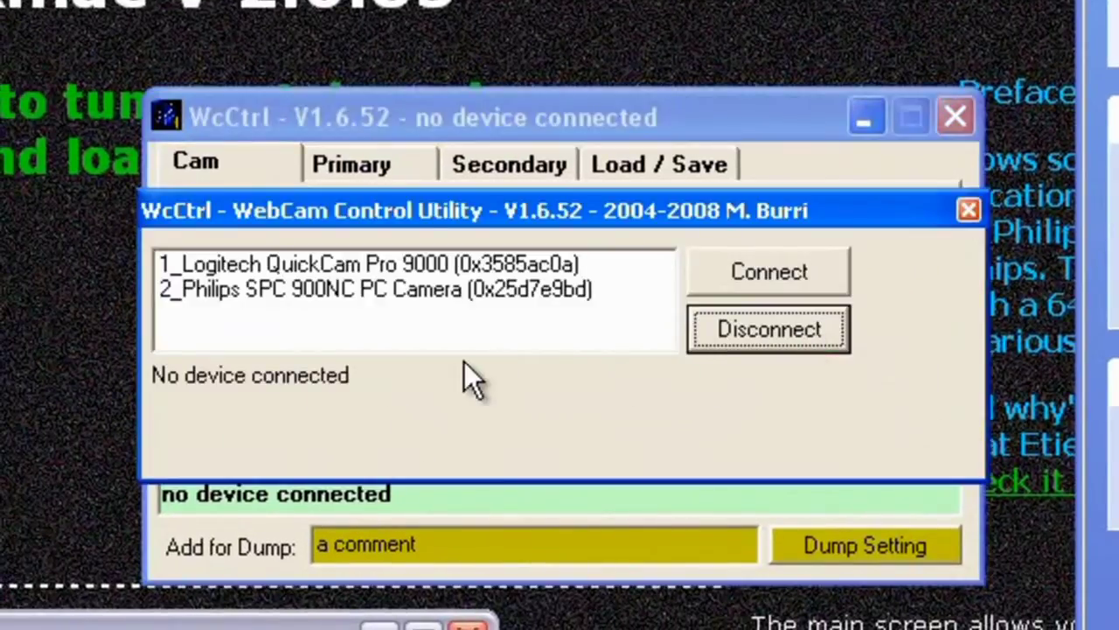
pyautogui.click(263, 290)
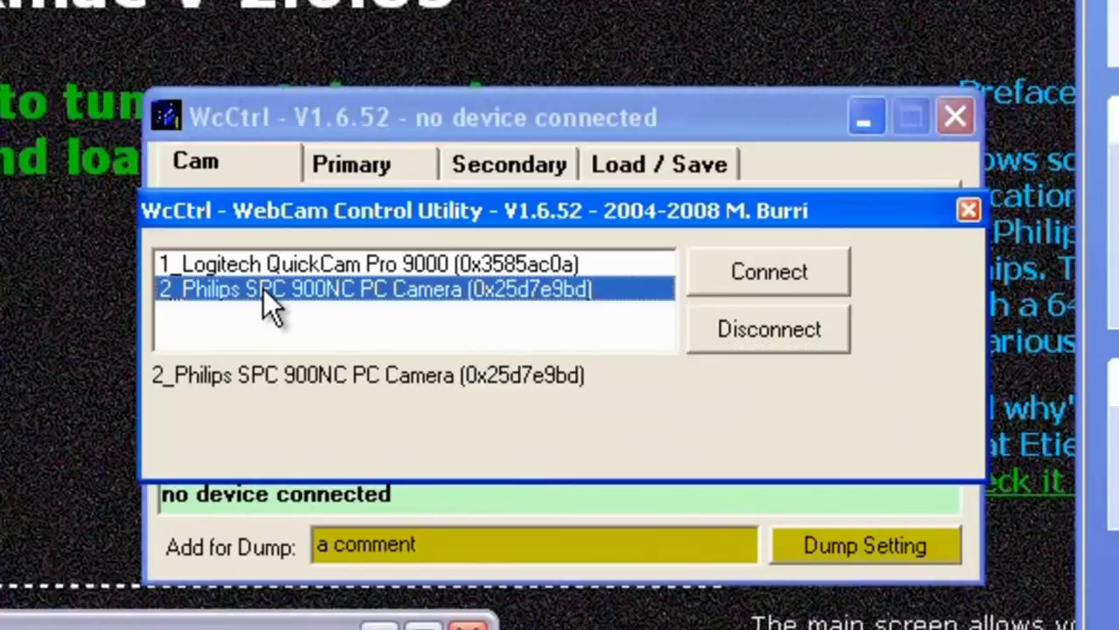
pyautogui.click(763, 271)
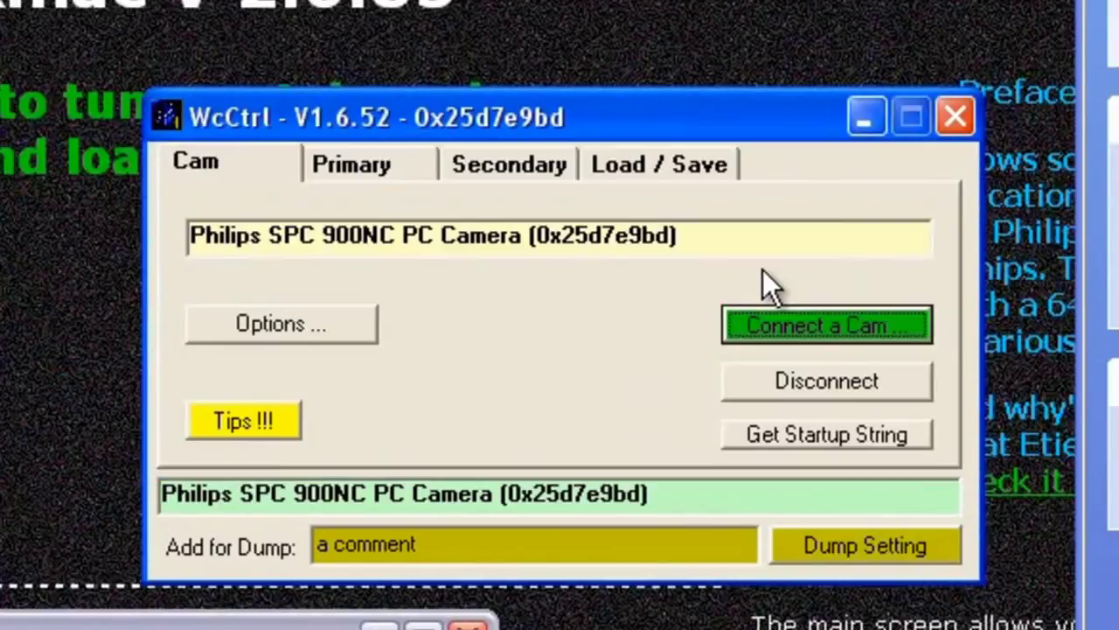
pyautogui.moveTo(596, 122); pyautogui.dragTo(1118, 102)
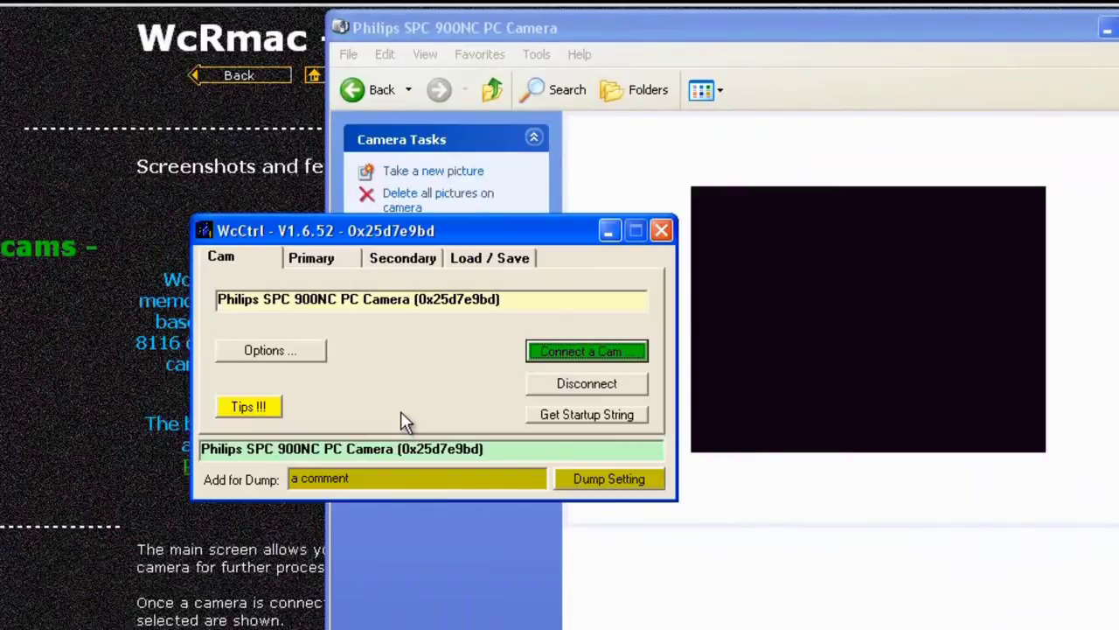
# Restore the camera's factory setting from WcCtrl's secondary camera presets and close WcCtrl.
pyautogui.click(310, 260)
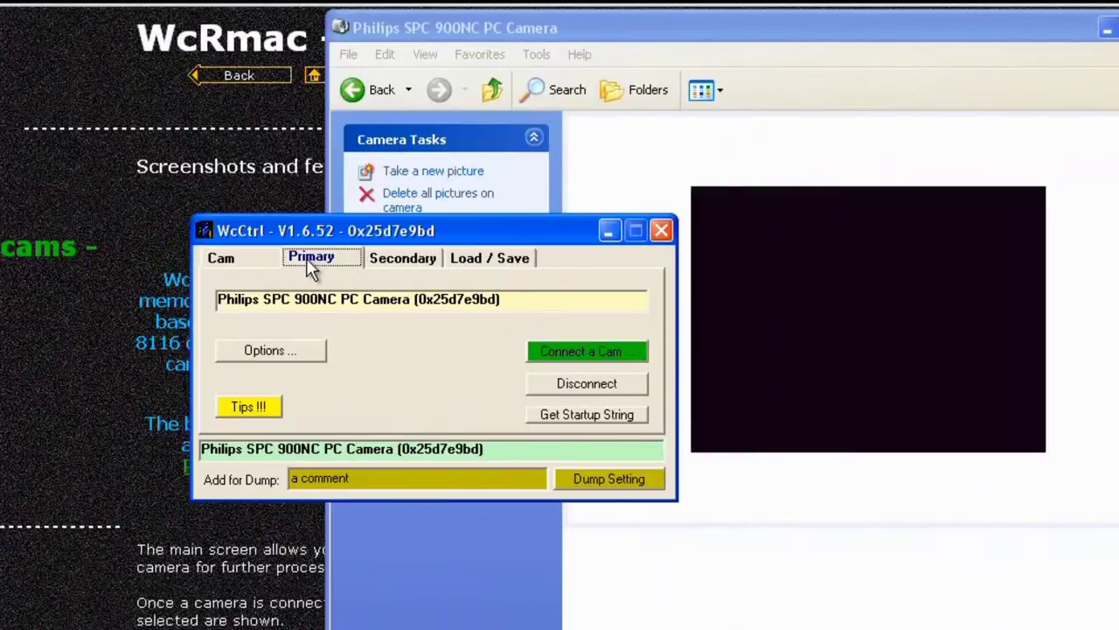
pyautogui.click(416, 260)
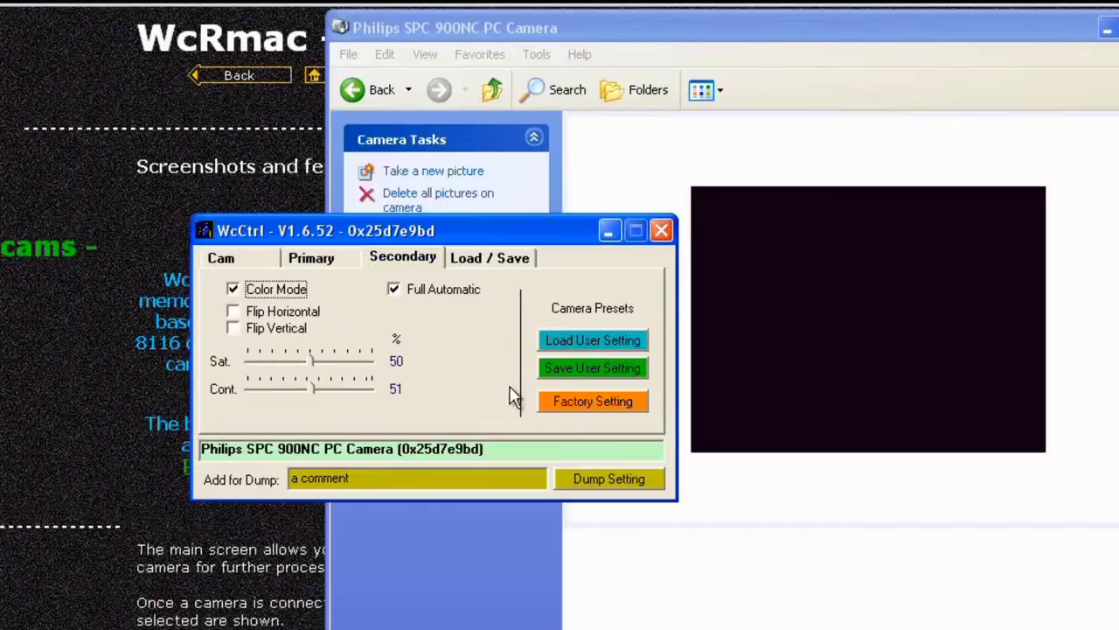
pyautogui.click(583, 402)
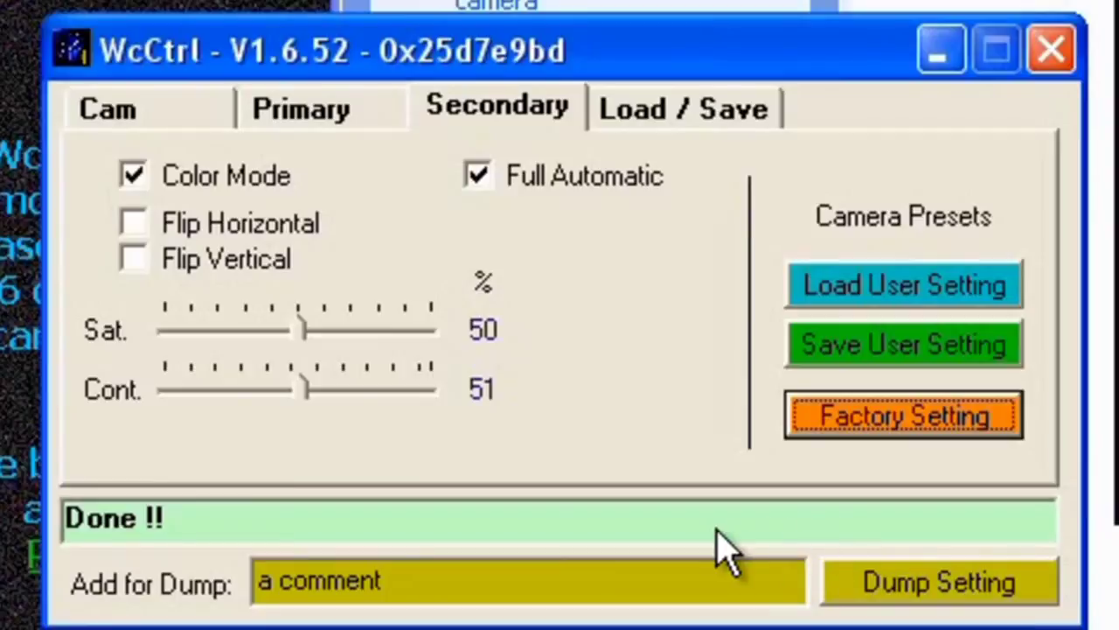
pyautogui.click(1056, 54)
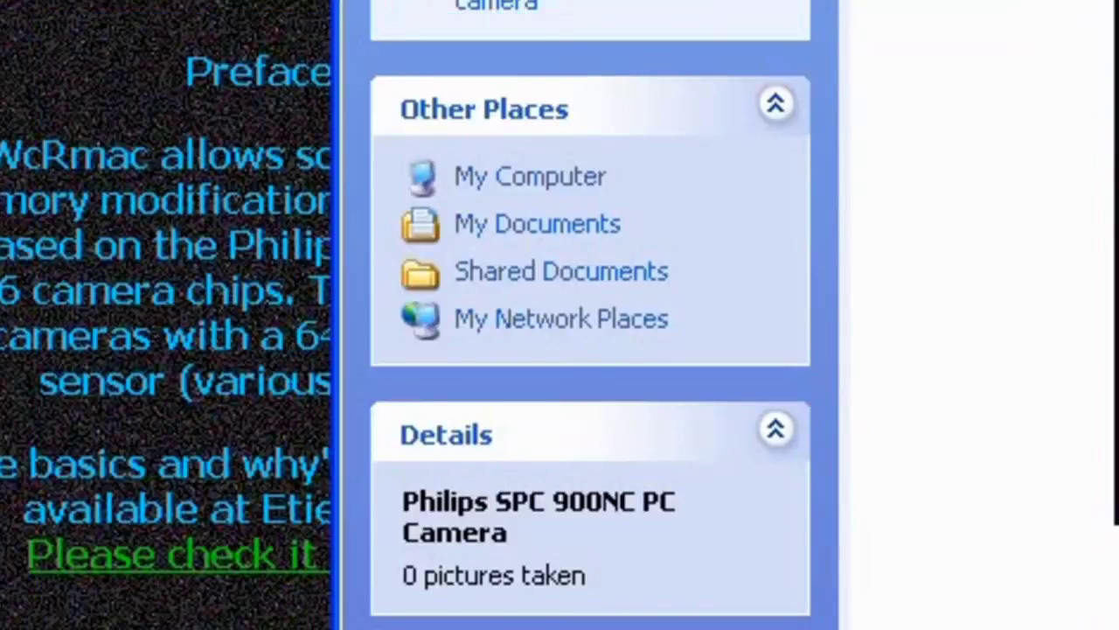